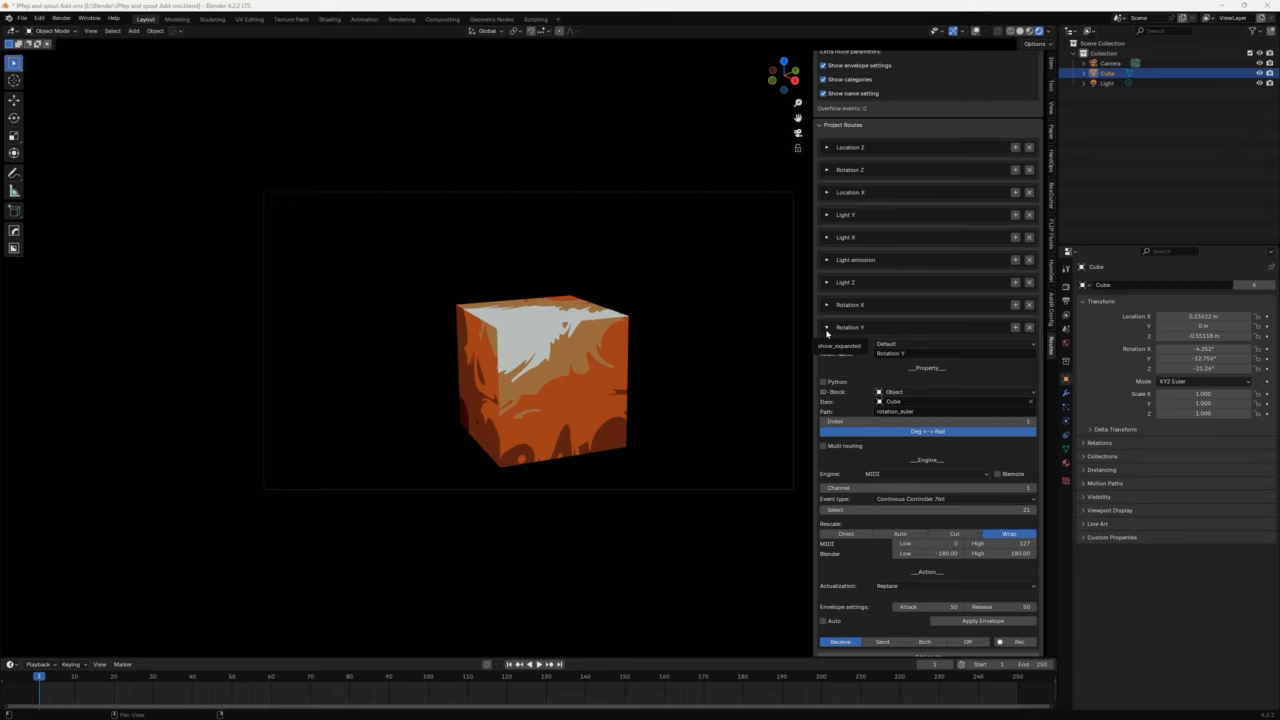
Collapse the Rotation Y route and show the scene's render properties
left_click(826, 328)
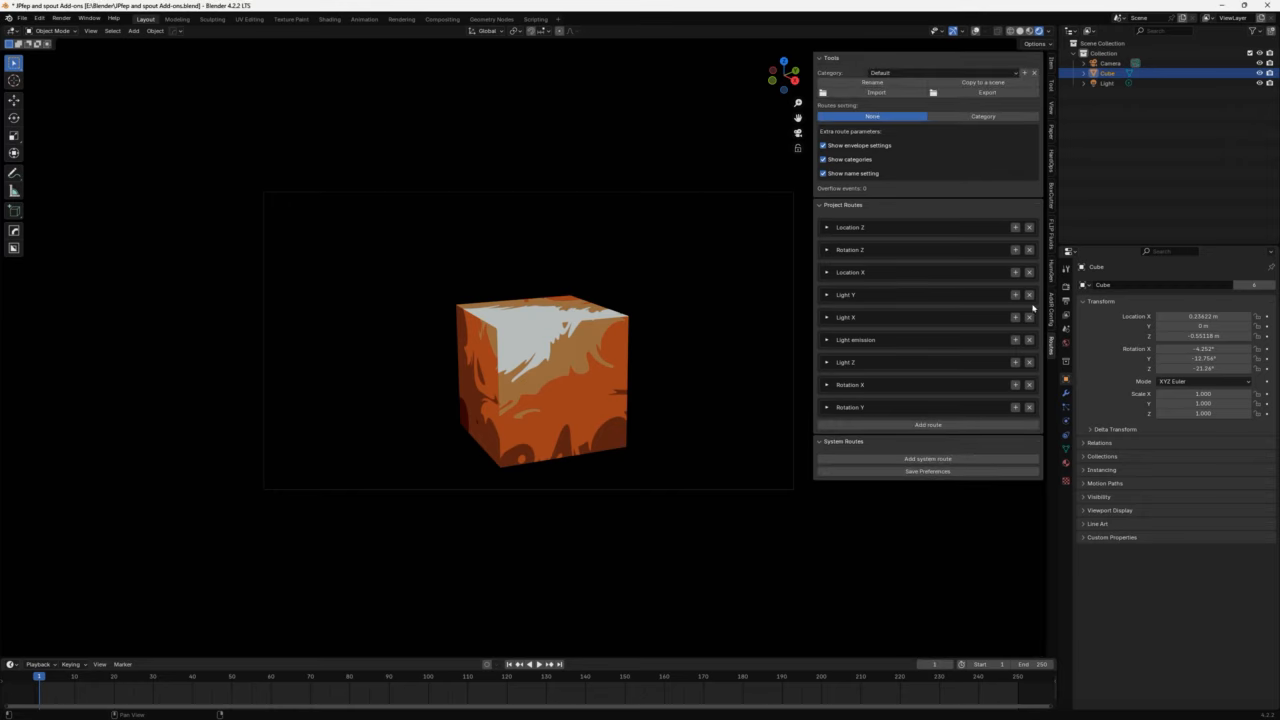
left_click(1066, 287)
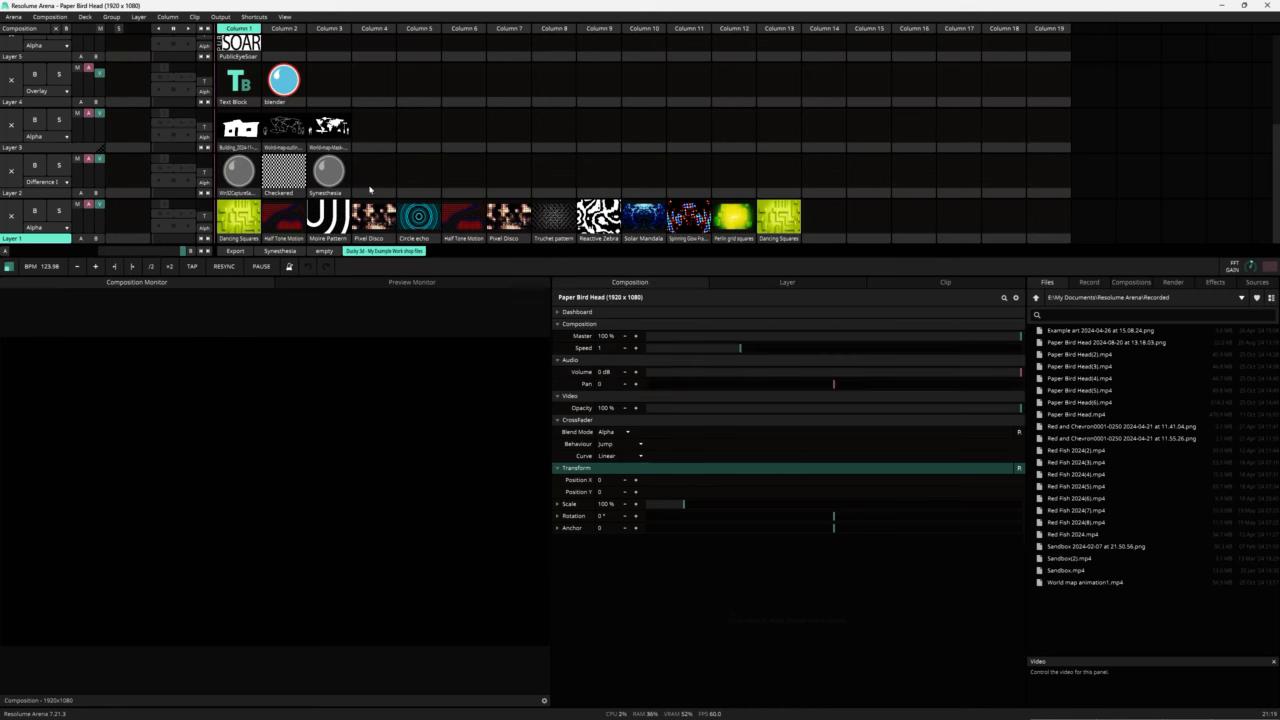
Return to Blender from Resolume Arena and examine the TextureSharing add-on's details by searching the add-on preferences for spout
left_click(1221, 5)
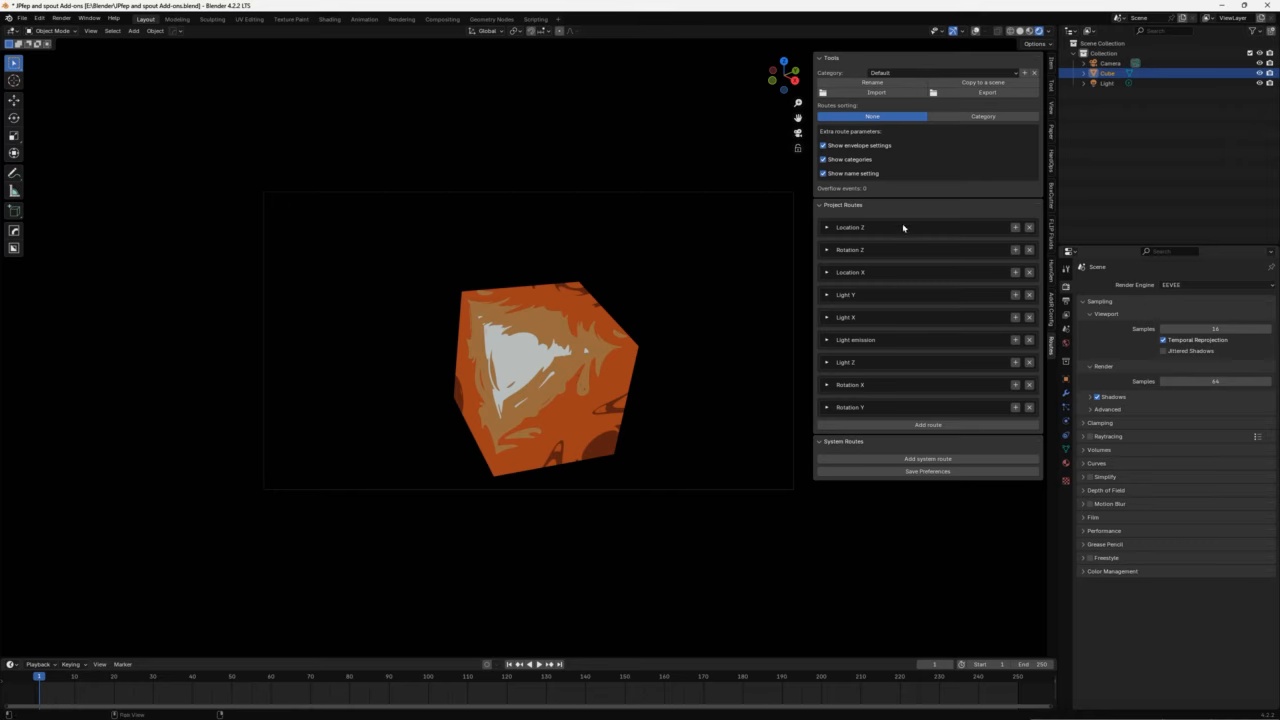
left_click(40, 18)
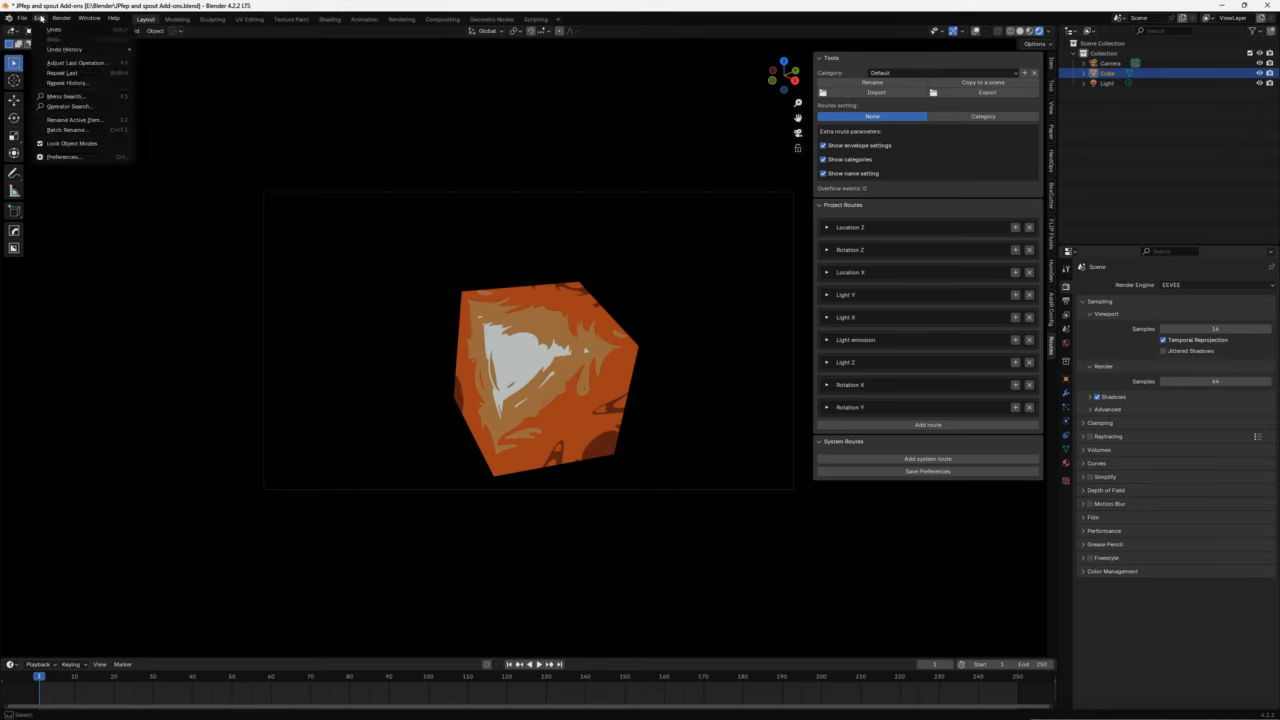
left_click(67, 158)
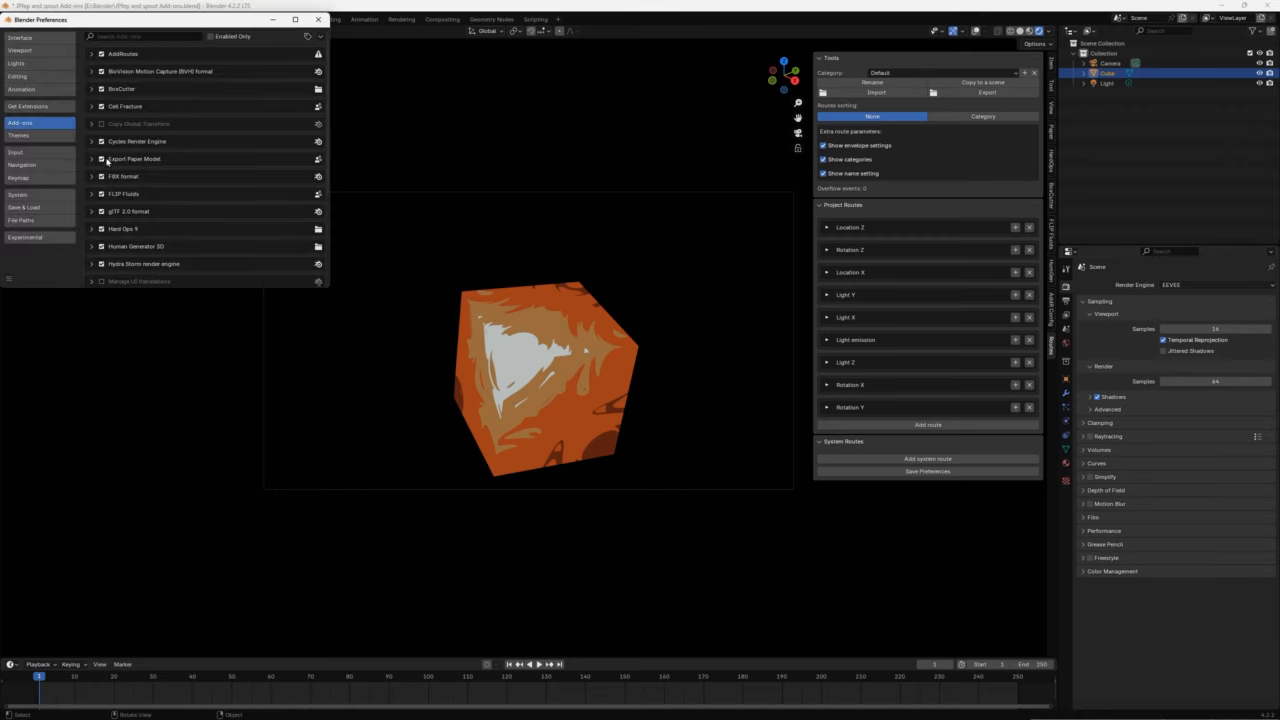
left_click(145, 36)
type("spo")
key("Return")
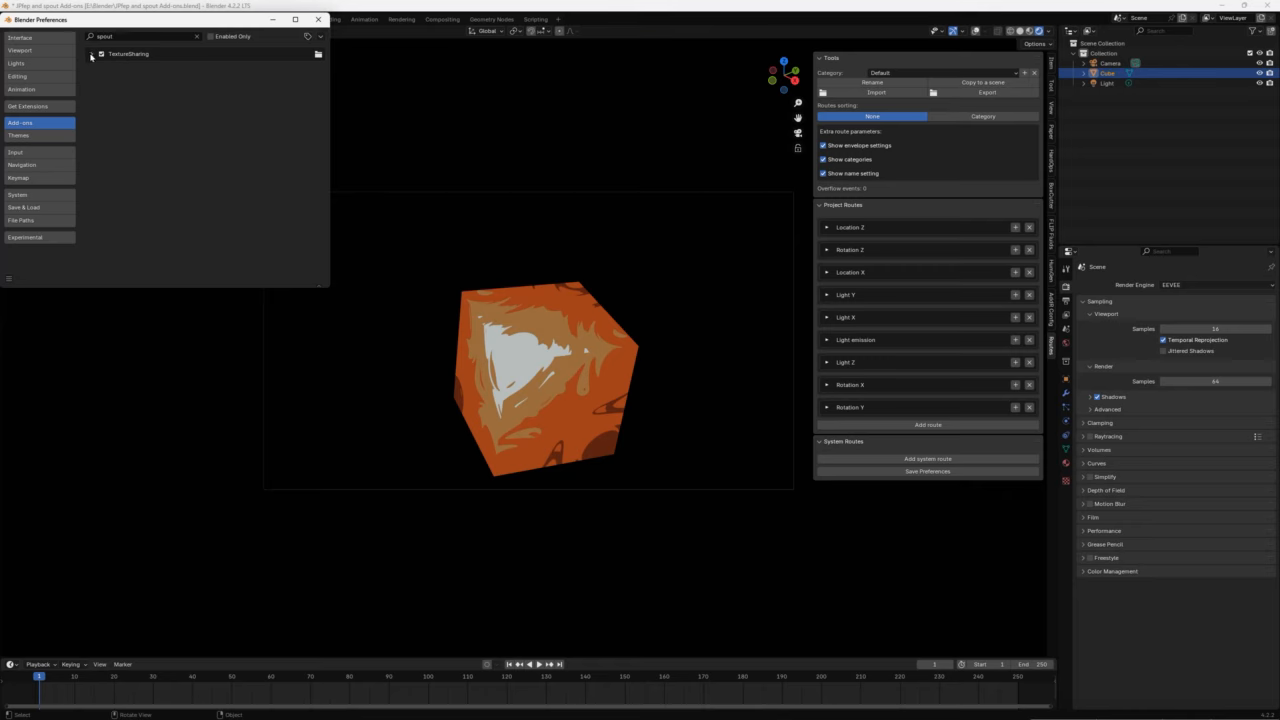
left_click(90, 54)
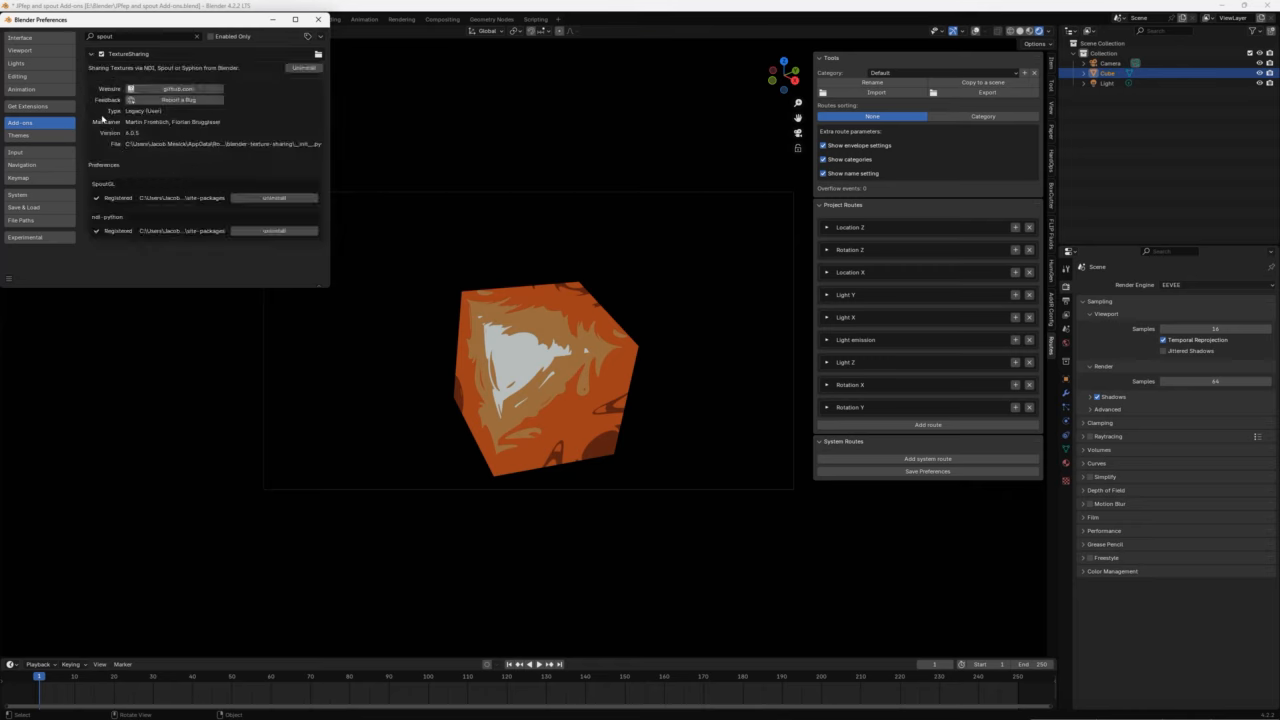
left_click_drag(132, 26, 235, 151)
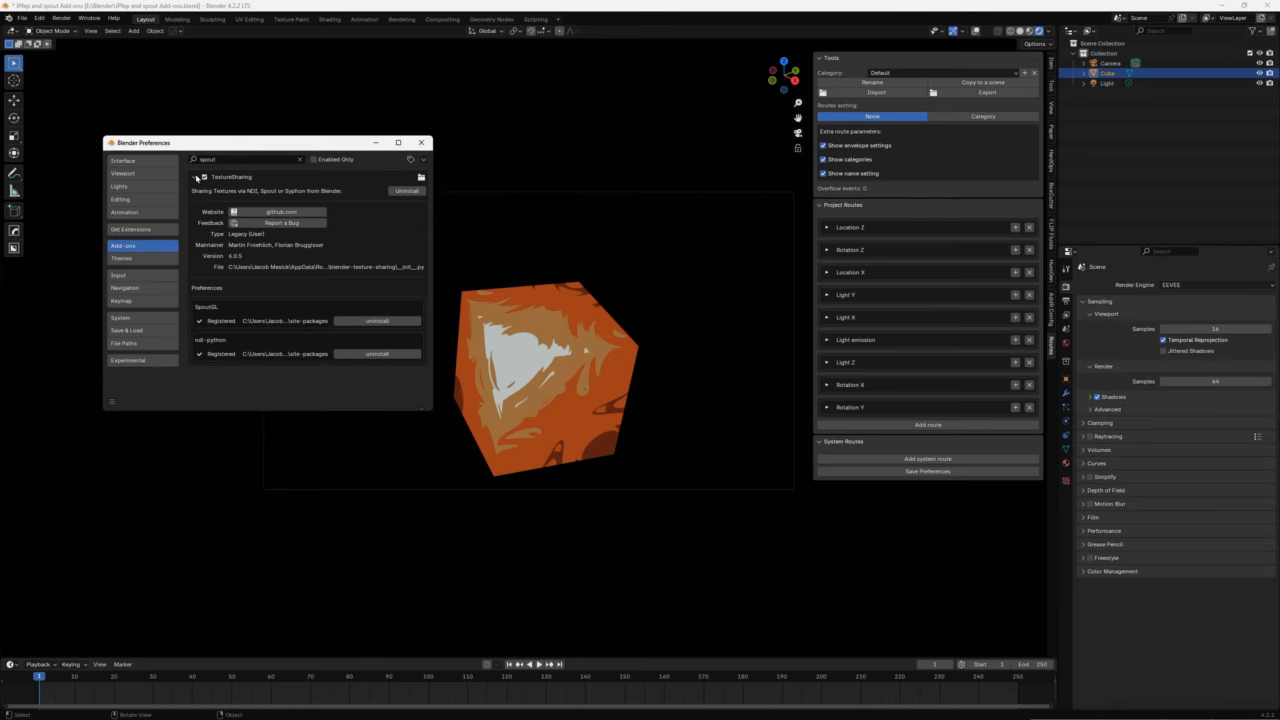
left_click(423, 143)
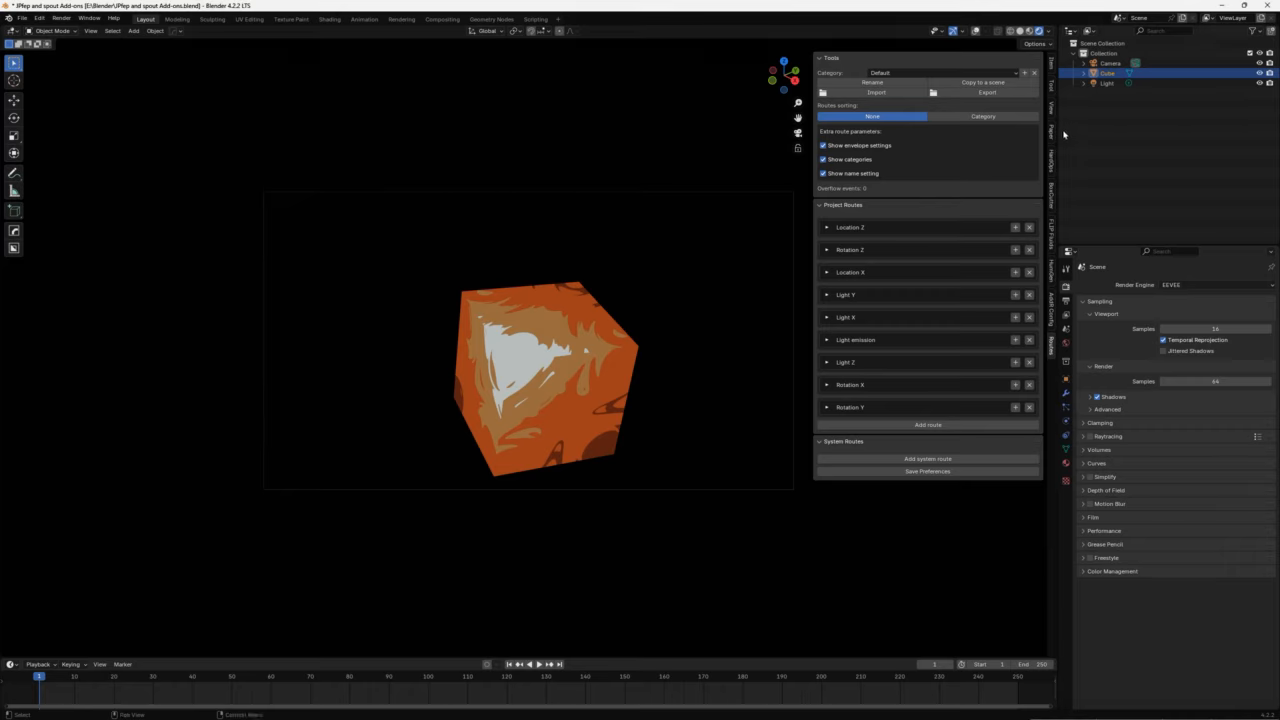
Turn off the camera's Share Texture, toggle its Flip outgoing texture option, and re-enable texture sharing
left_click(1104, 64)
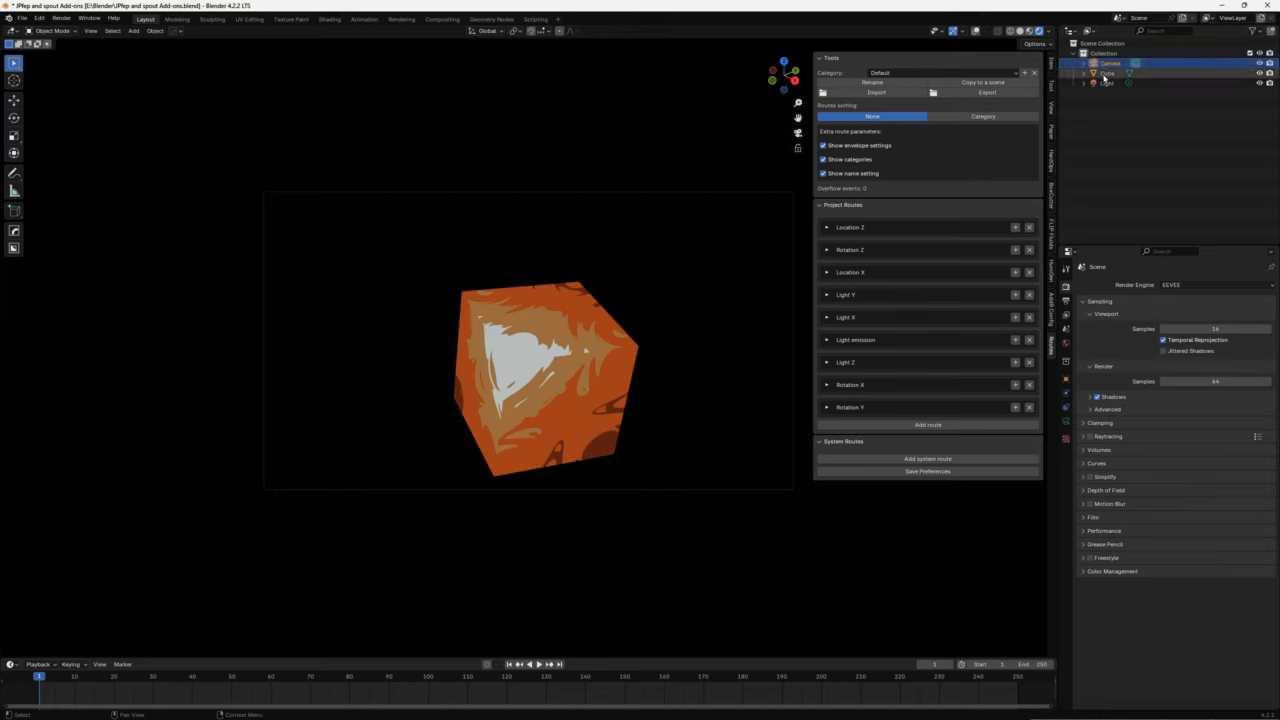
left_click(1066, 423)
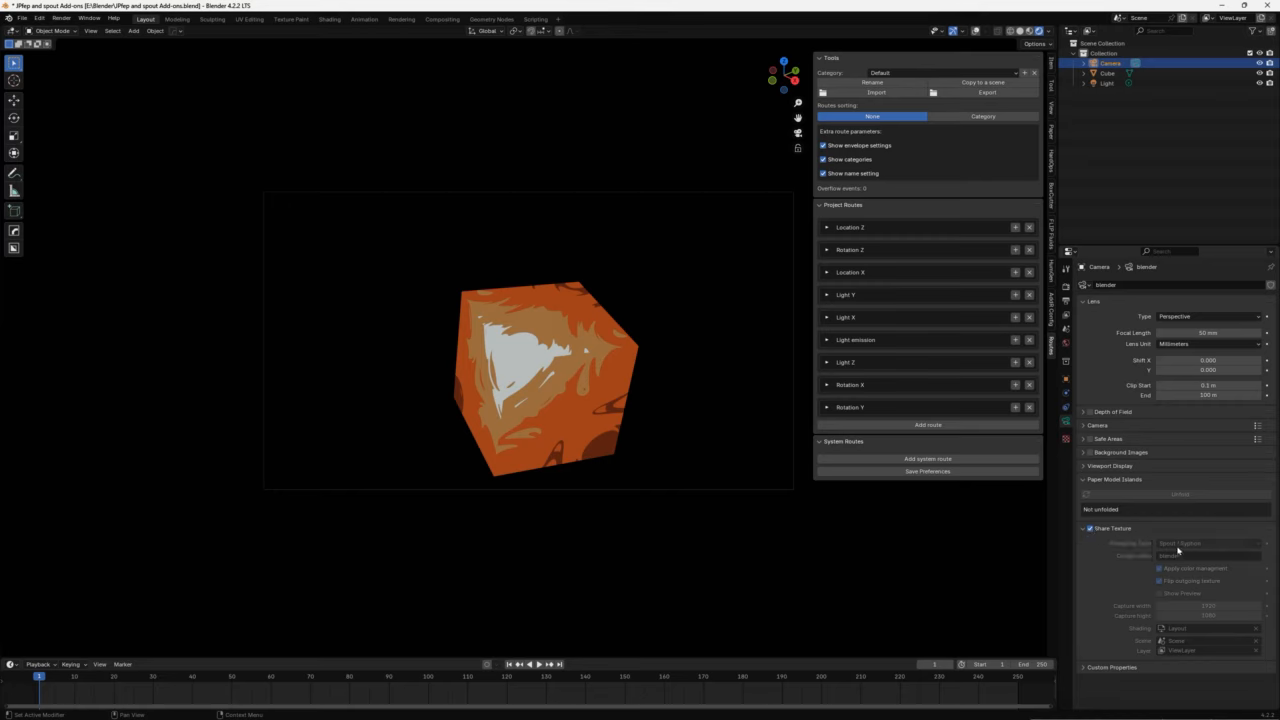
left_click(1090, 530)
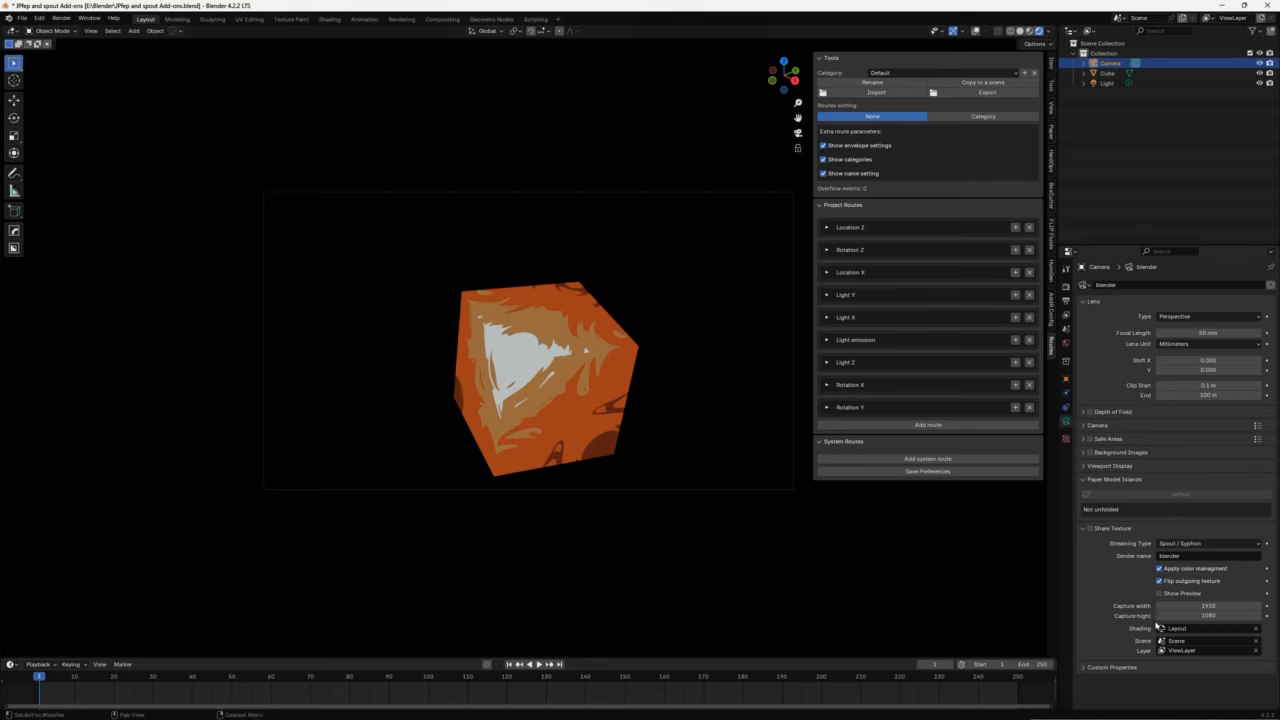
left_click(1160, 581)
left_click(1090, 529)
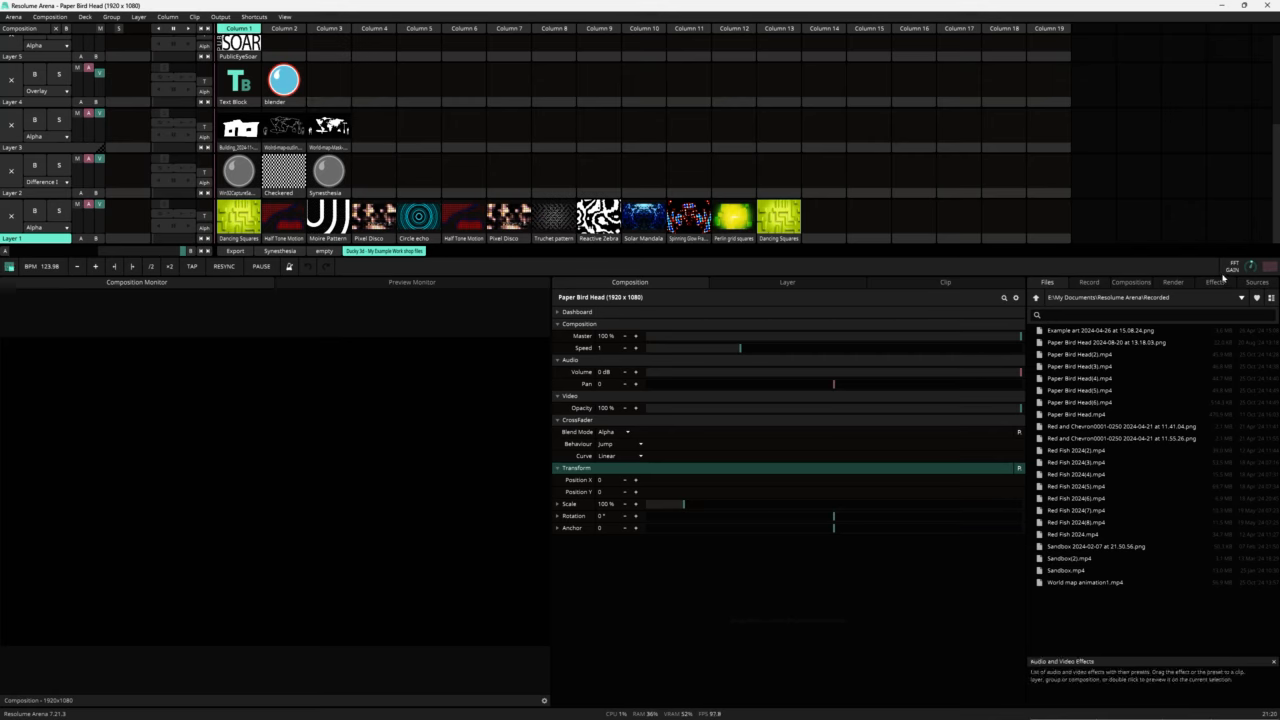
In Resolume Arena, locate the blender Spout server among the sources and play the blender clip on Layer 4
left_click(1256, 282)
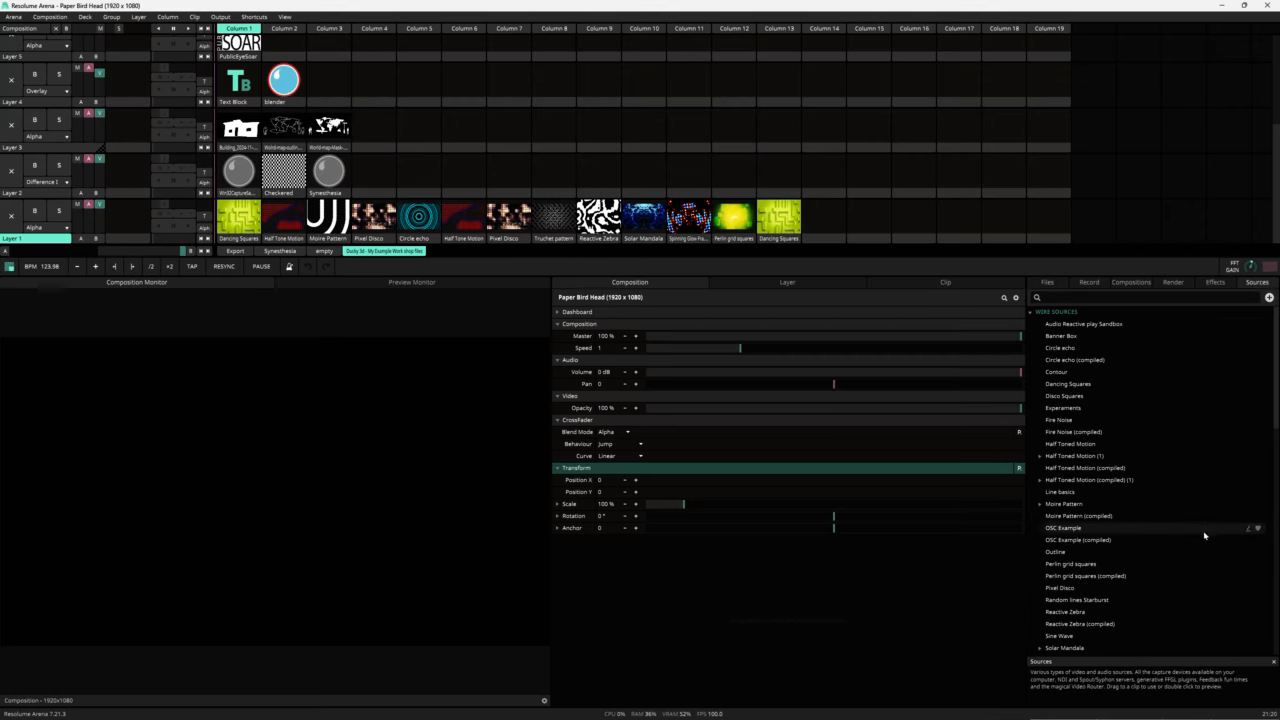
scroll(1200, 527, "down", 3)
scroll(1200, 527, "down", 10)
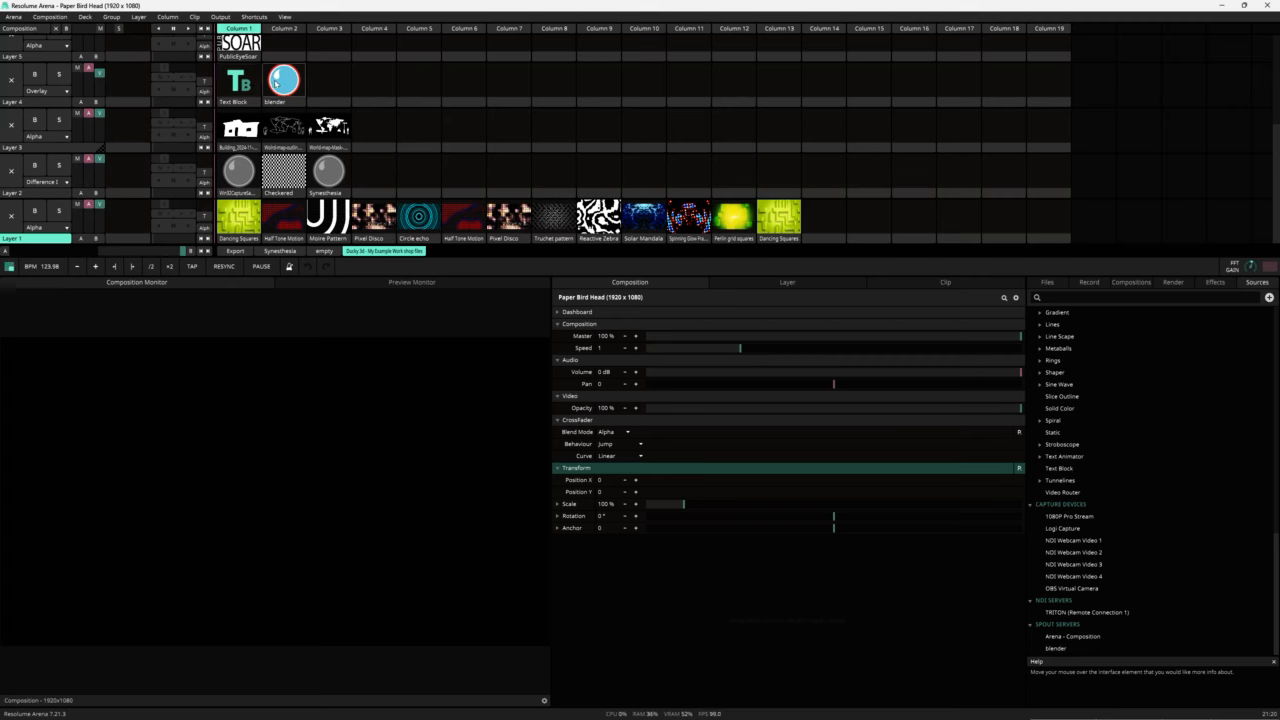
left_click(276, 82)
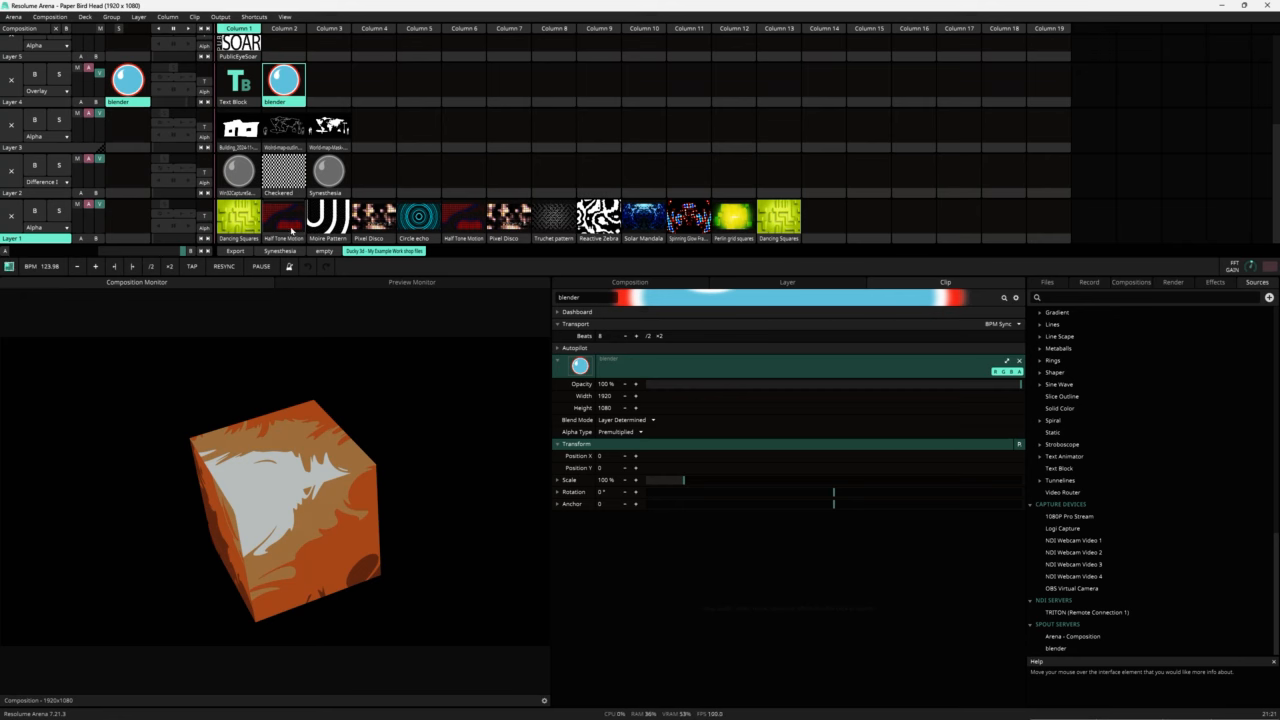
Raise Layer 4's video opacity and move the Moire Pattern clip from Layer 1 to Layer 5, Column 2
left_click(336, 220)
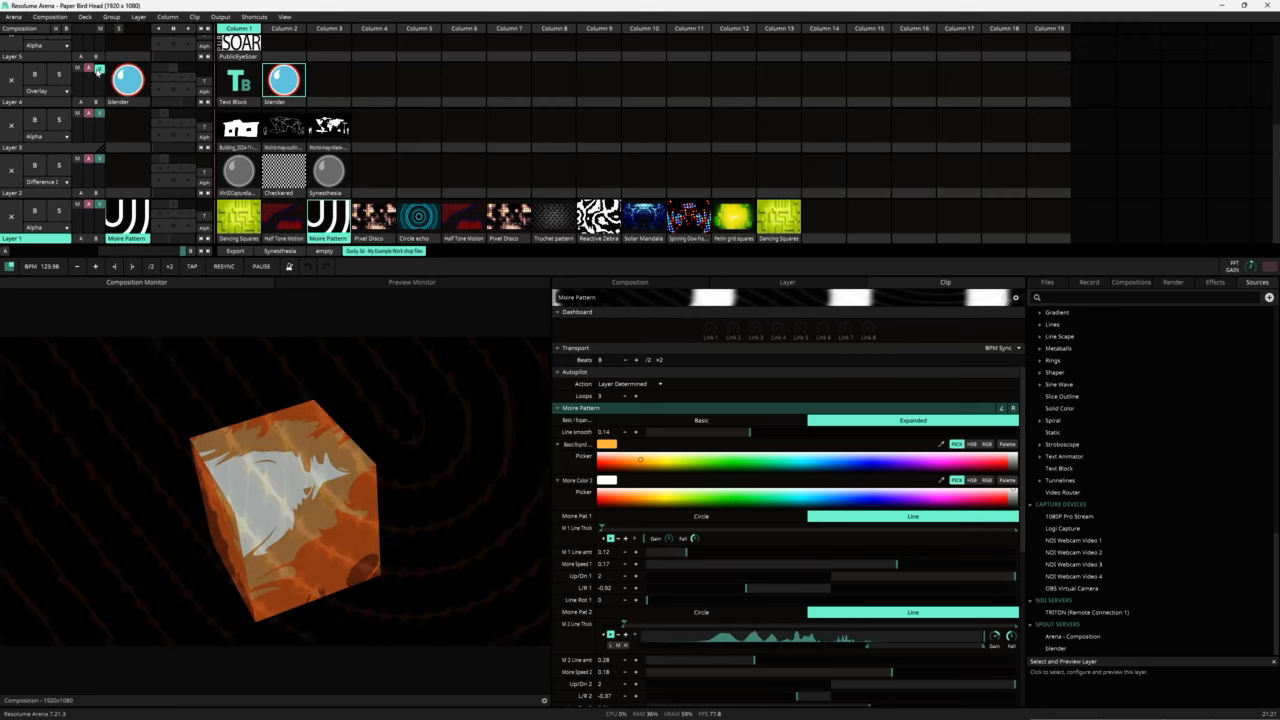
left_click(99, 75)
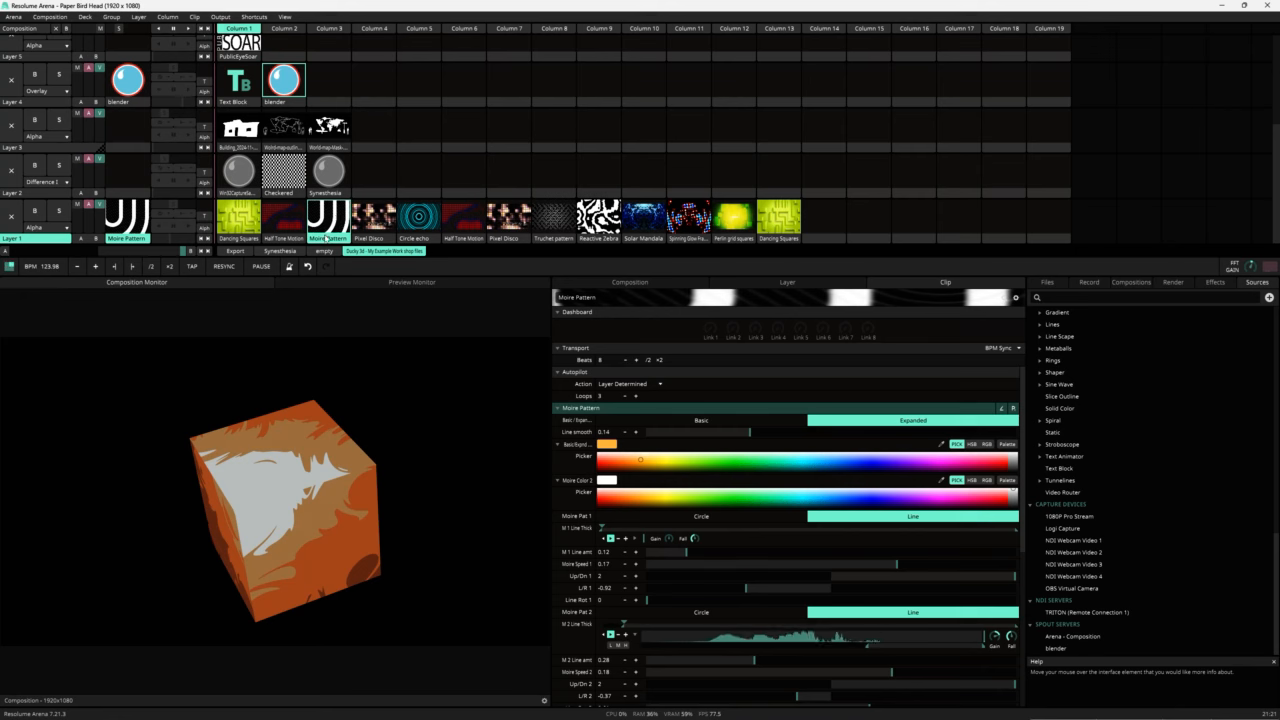
left_click_drag(328, 222, 283, 43)
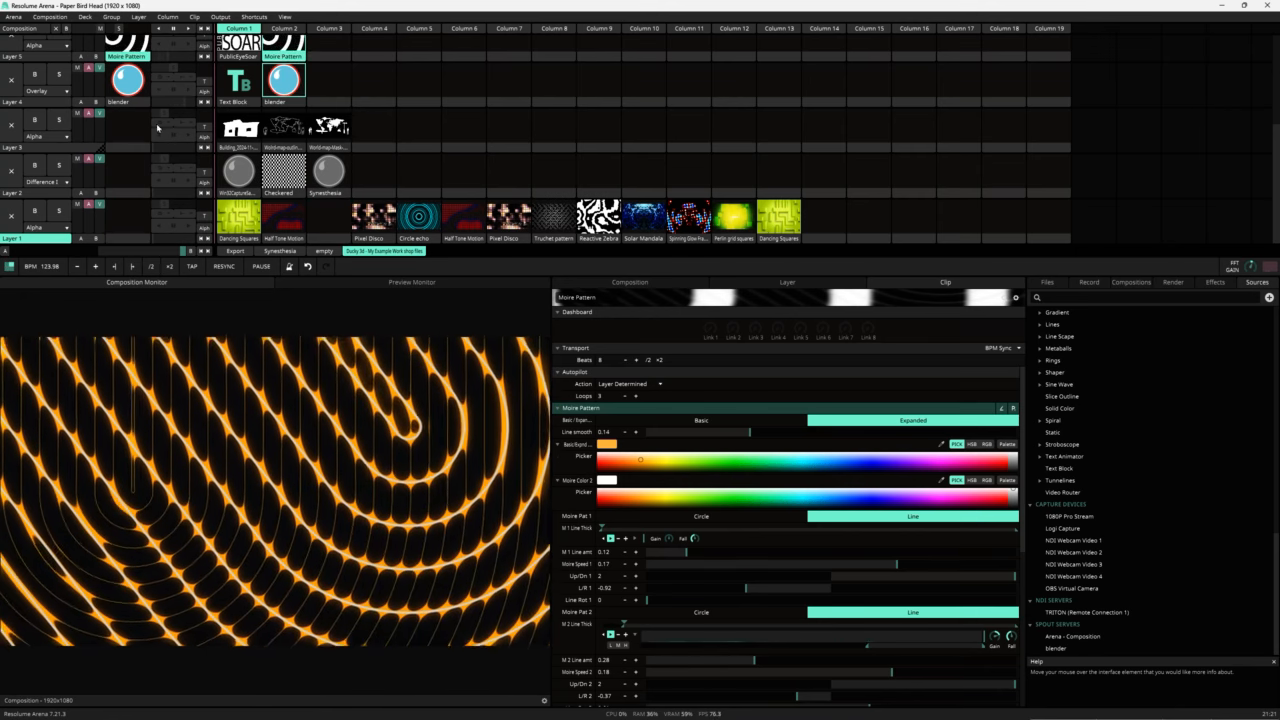
Set the Moire Pattern background colour's alpha to 0 % using its HSB controls
scroll(586, 594, "down", 3)
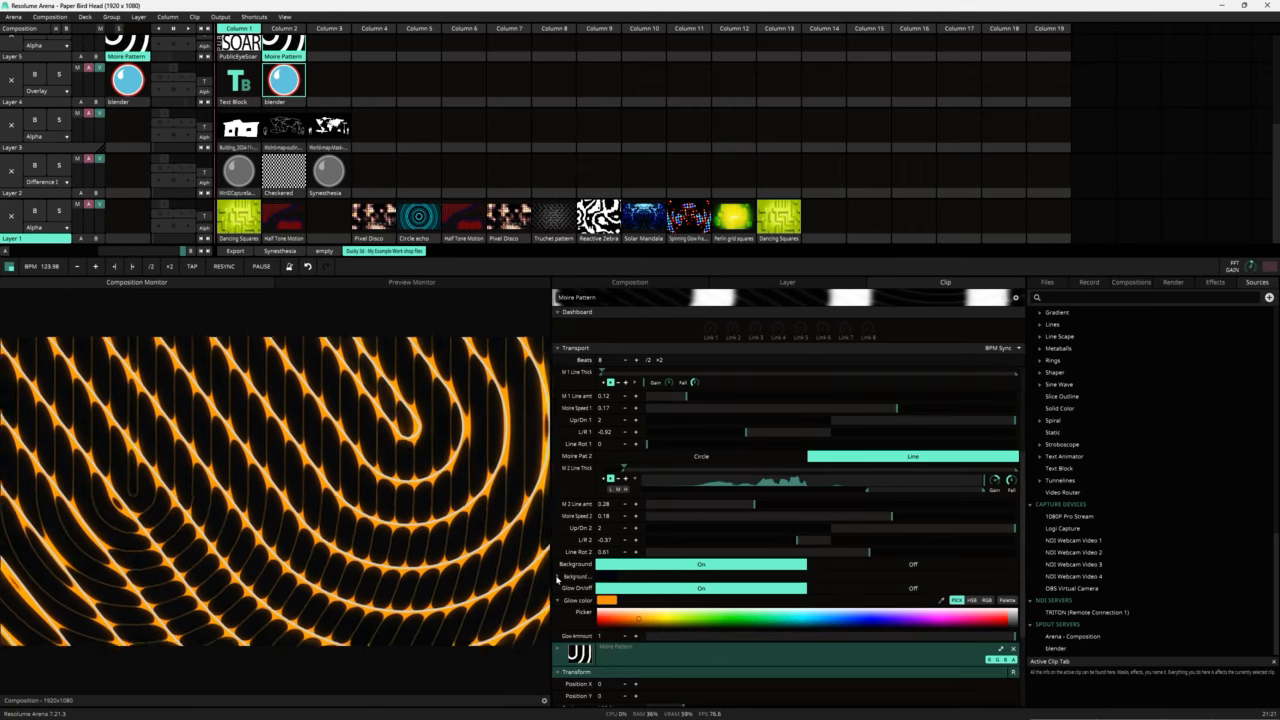
left_click(558, 576)
left_click(986, 576)
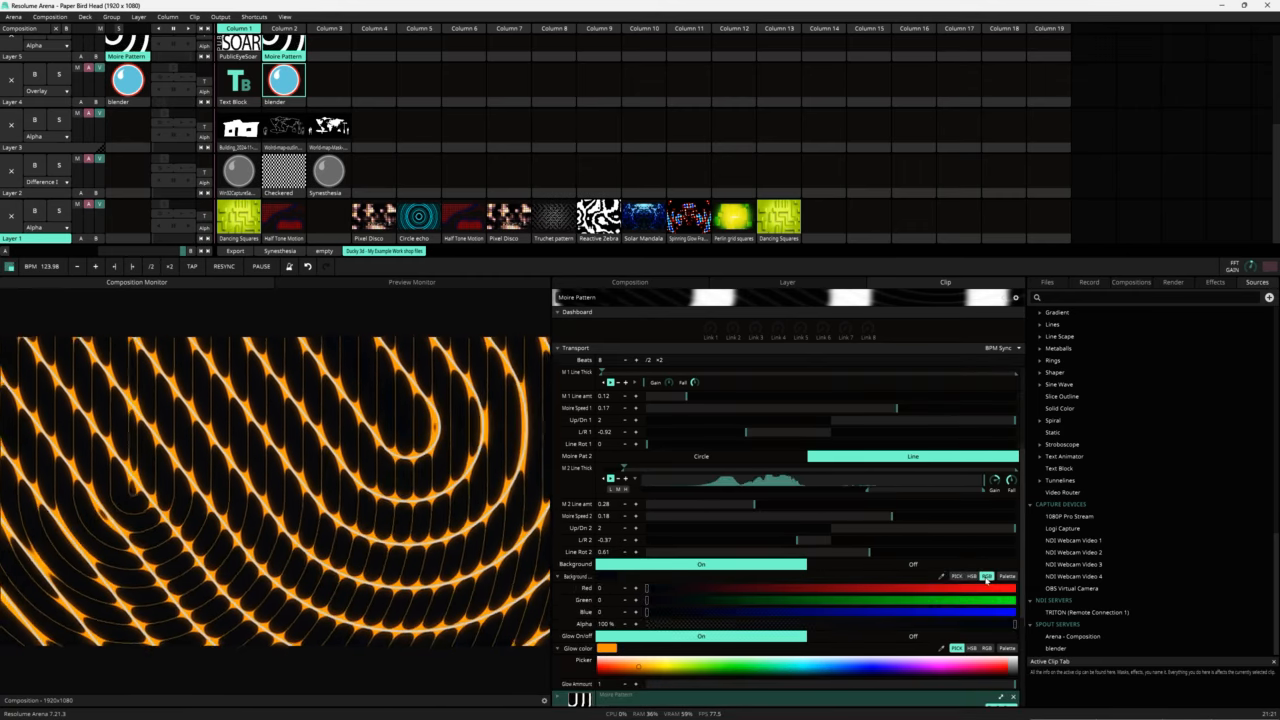
left_click(971, 576)
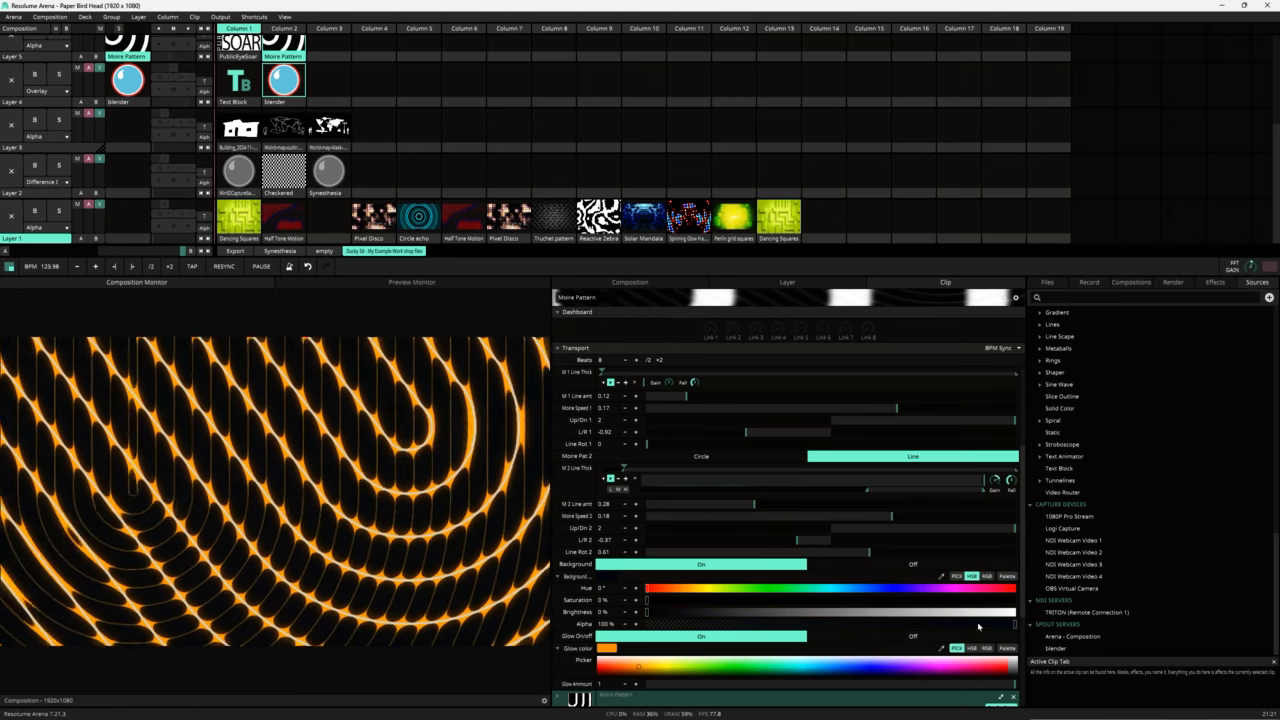
left_click_drag(1012, 624, 600, 622)
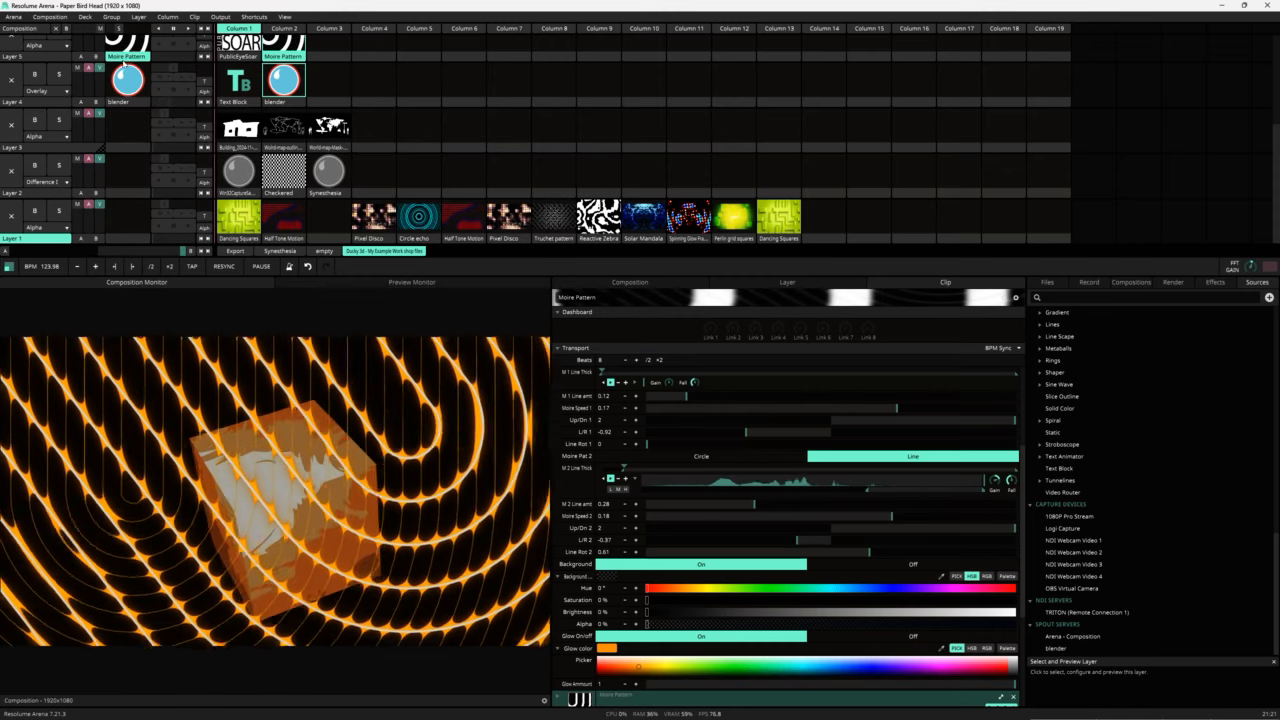
Change Layer 5's blend mode to Difference
scroll(108, 62, "up", 1)
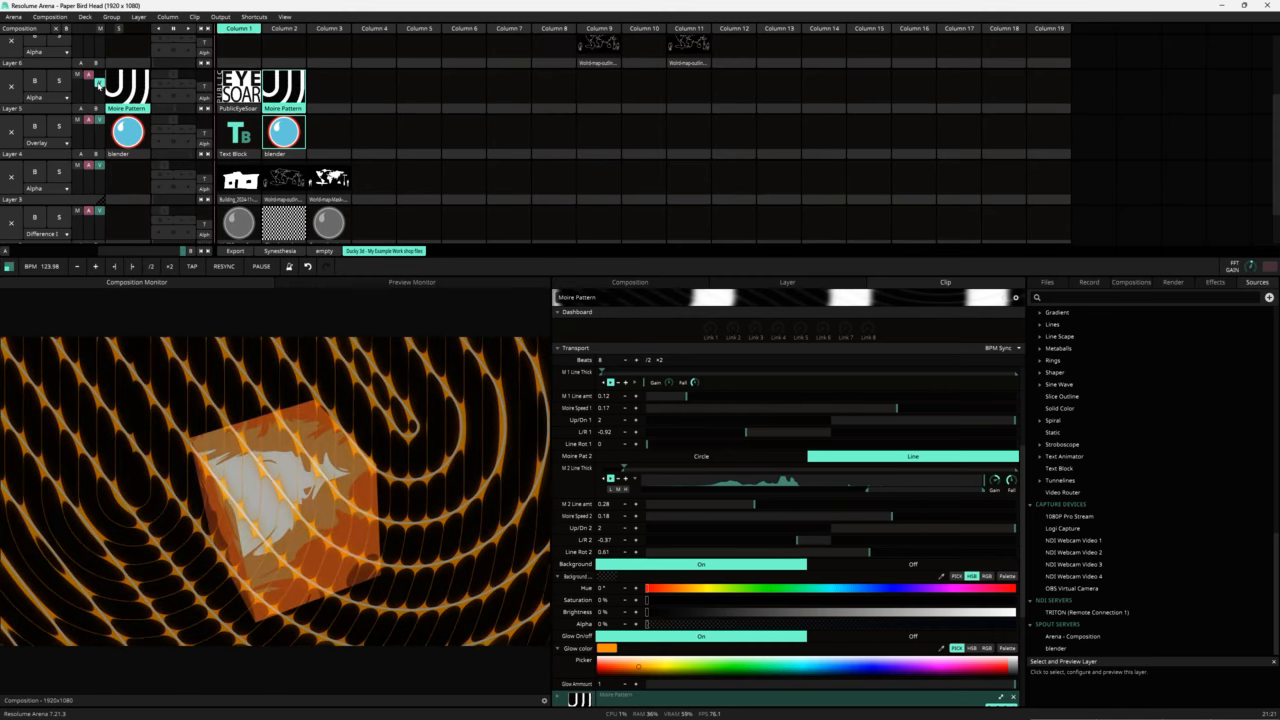
left_click(52, 97)
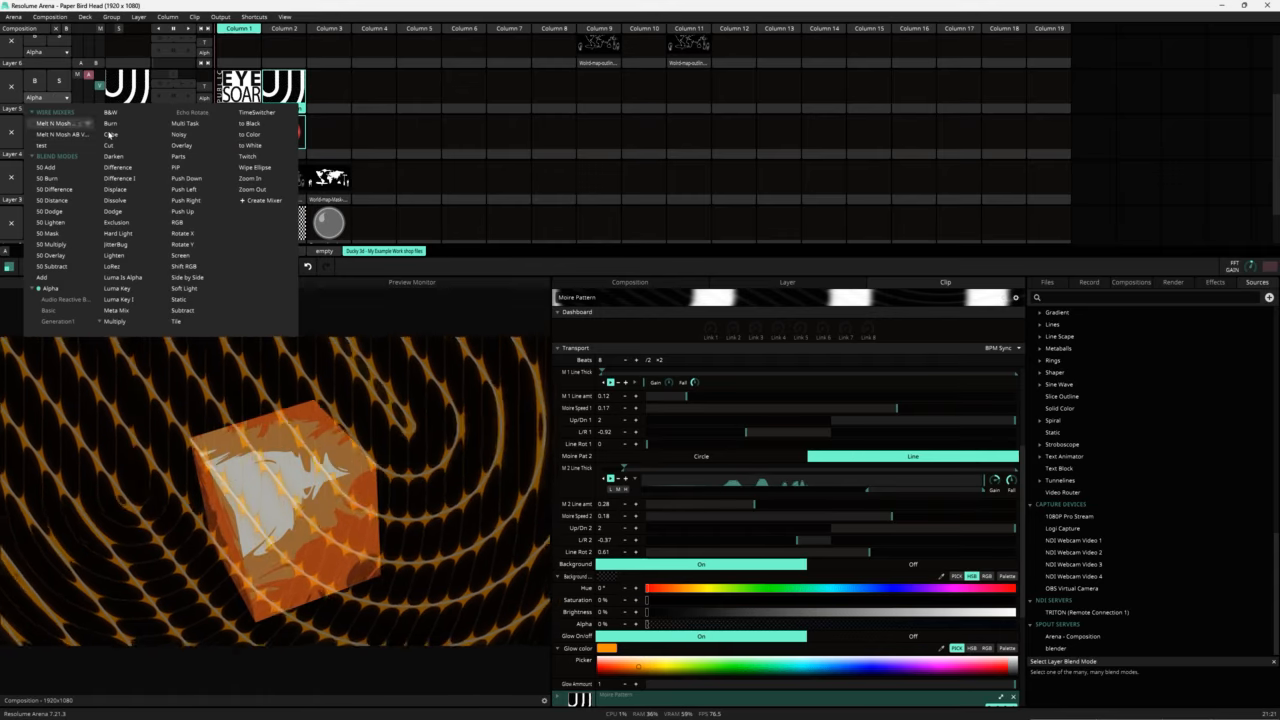
left_click(117, 167)
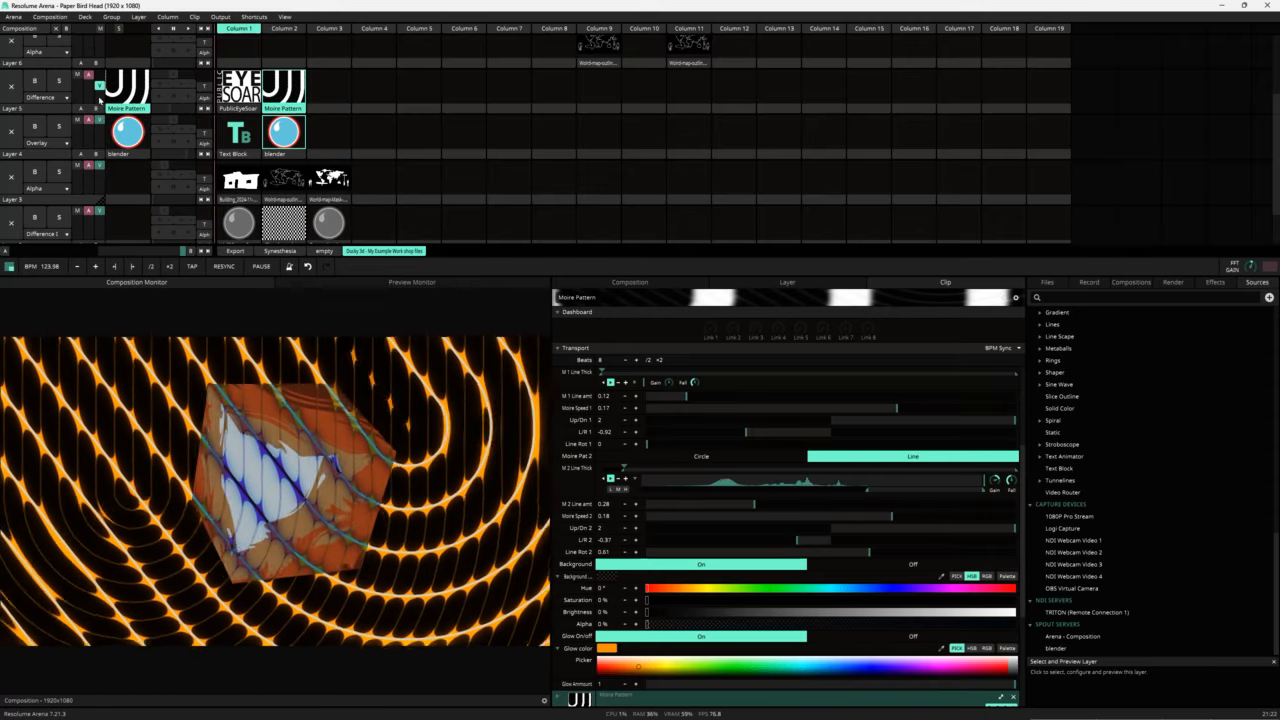
Clear the playing Moire Pattern from Layer 5 and play the PublicEyeSoar logo clip on that layer
left_click(11, 86)
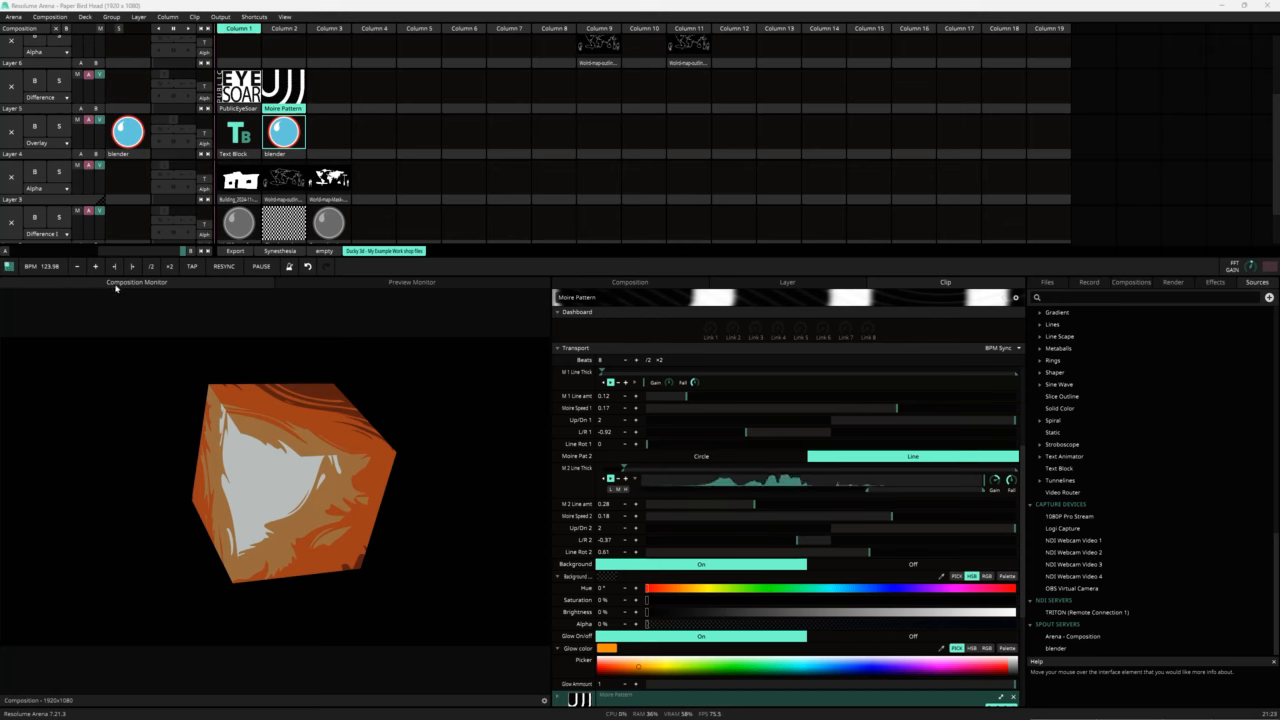
left_click(238, 87)
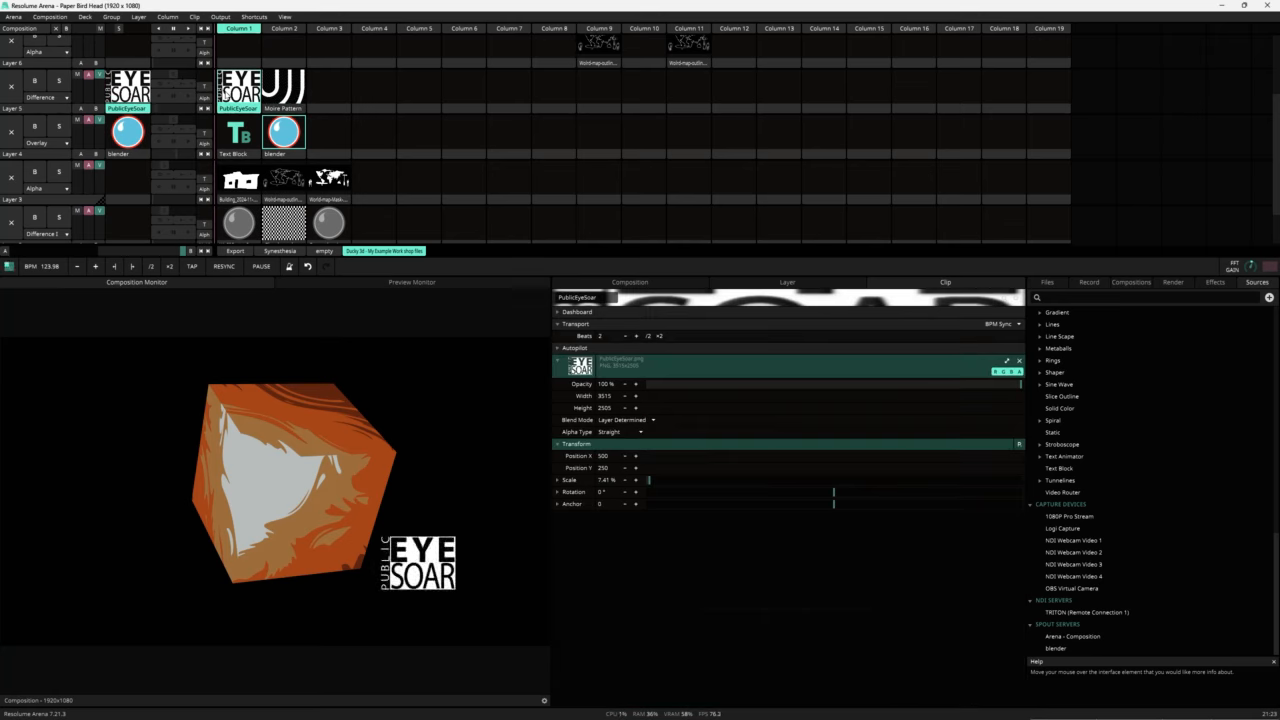
Play the Half Tone Motion clip on Layer 1 beneath the blender feed
scroll(451, 109, "up", 2)
scroll(442, 112, "up", 1)
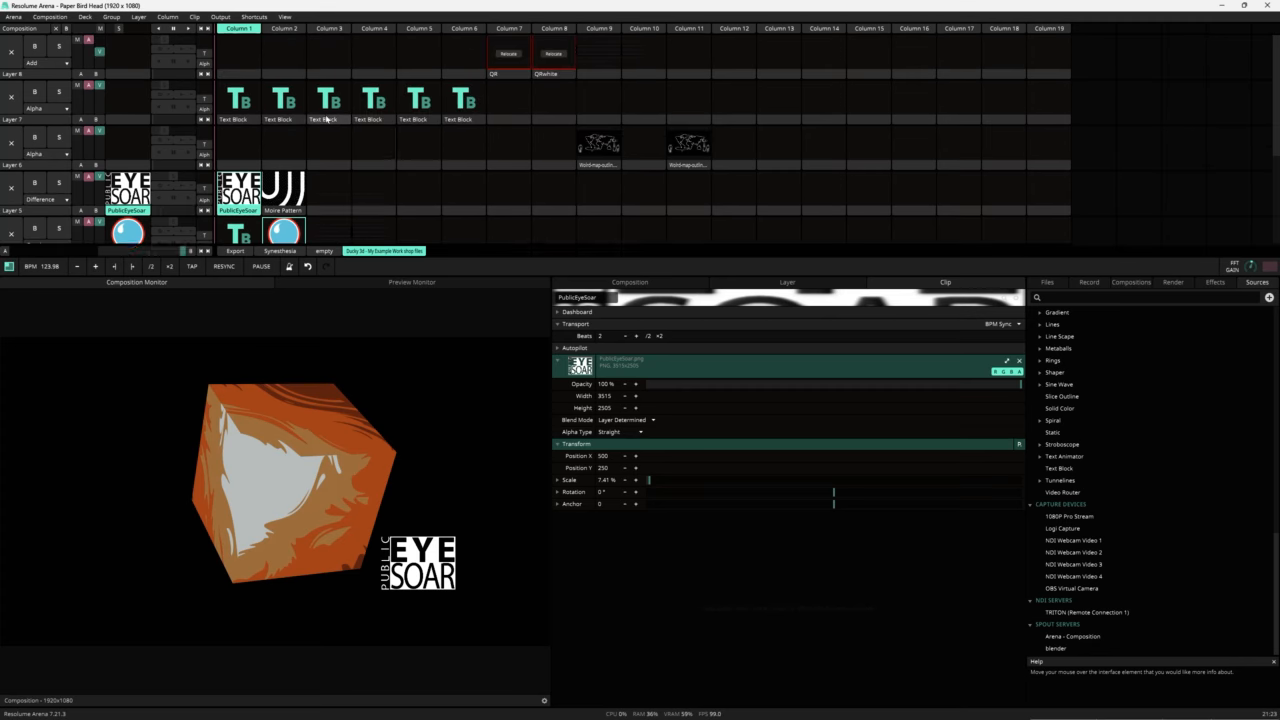
scroll(327, 121, "down", 3)
scroll(327, 123, "down", 1)
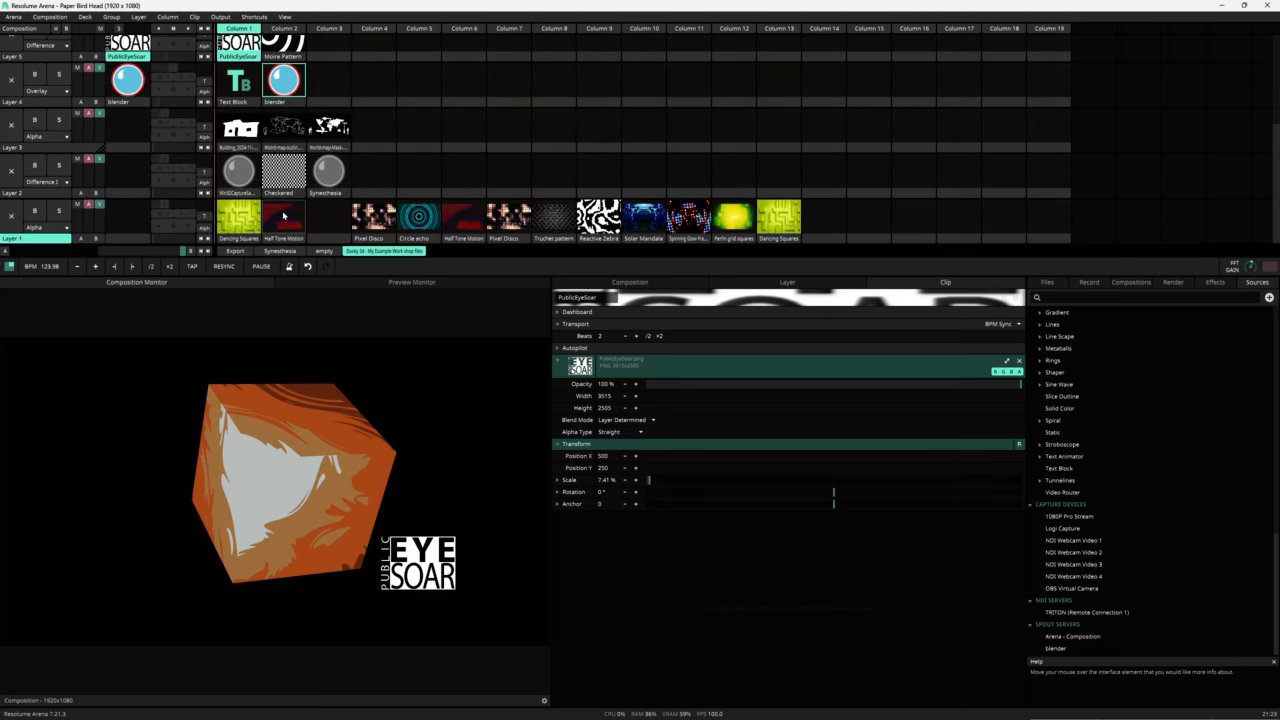
left_click(284, 215)
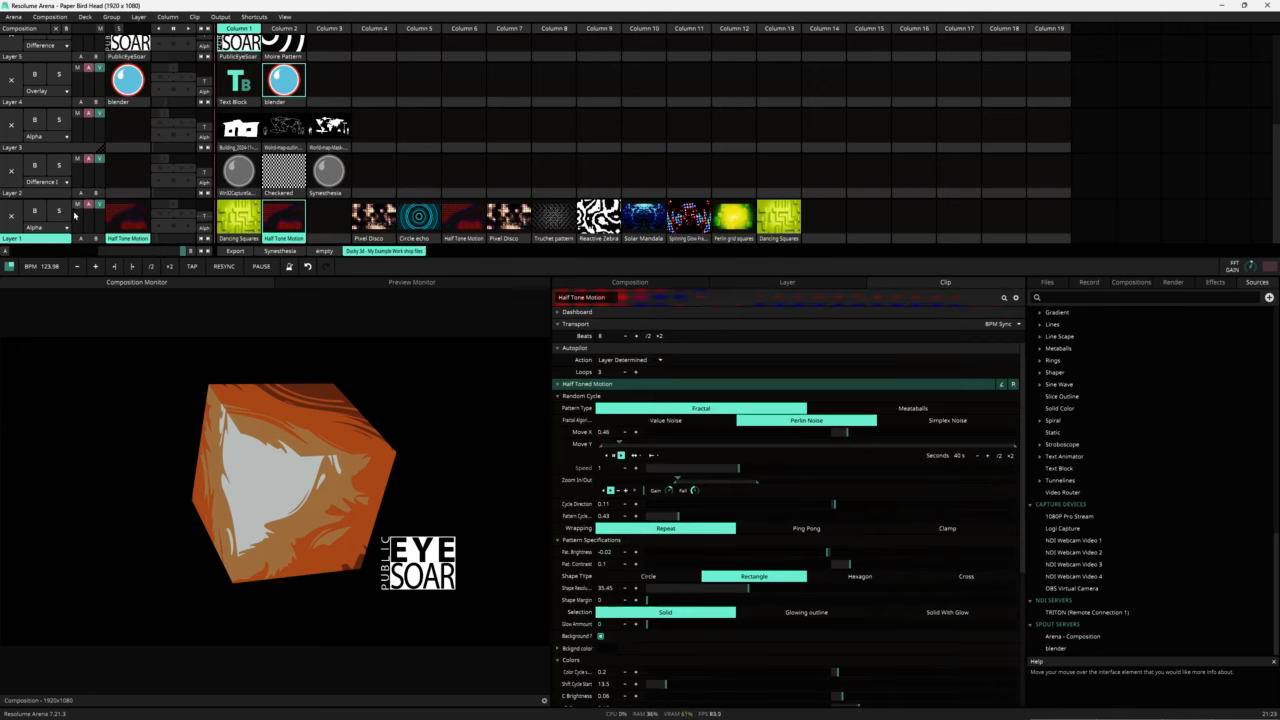